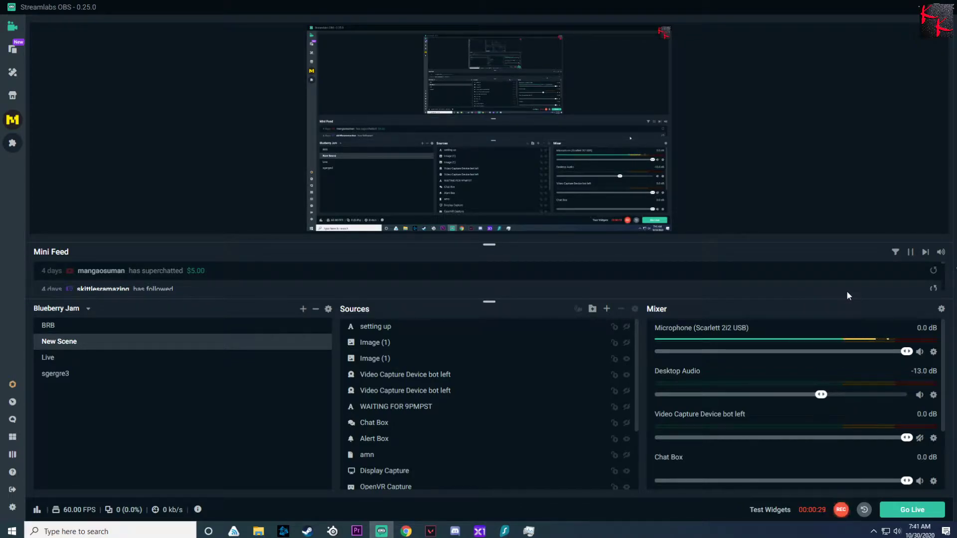
Enable mono downmix for the Microphone (Scarlett 2i2 USB) in the advanced audio settings, and put the settings window away
click(941, 310)
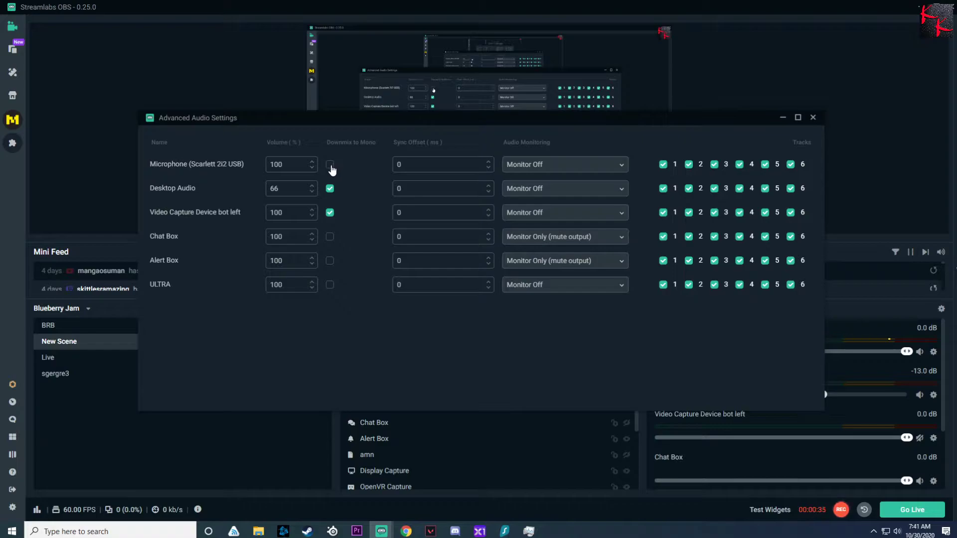
click(331, 166)
click(785, 120)
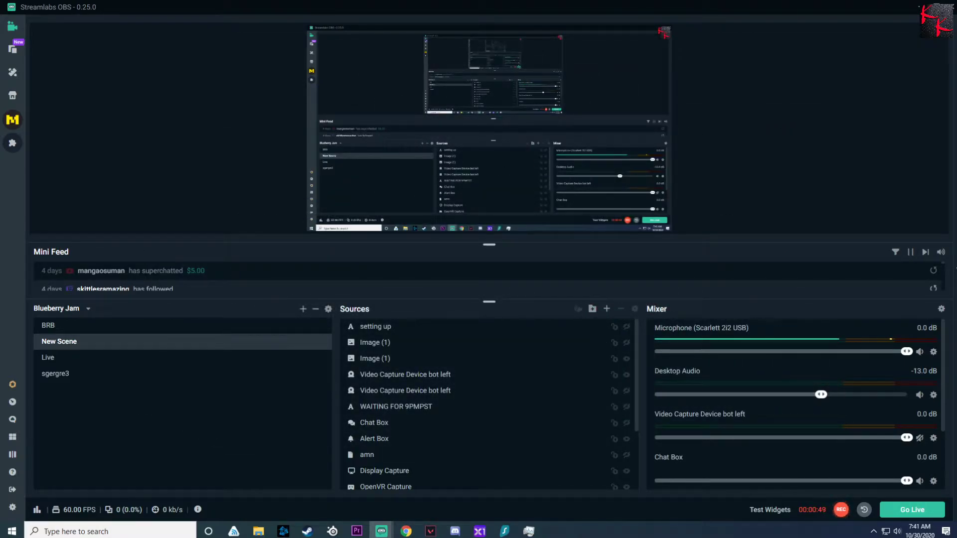
Switch to the voicemod.net page in Chrome, start the free Voicemod installer download, and cancel that download
mouse_move(406, 532)
click(582, 489)
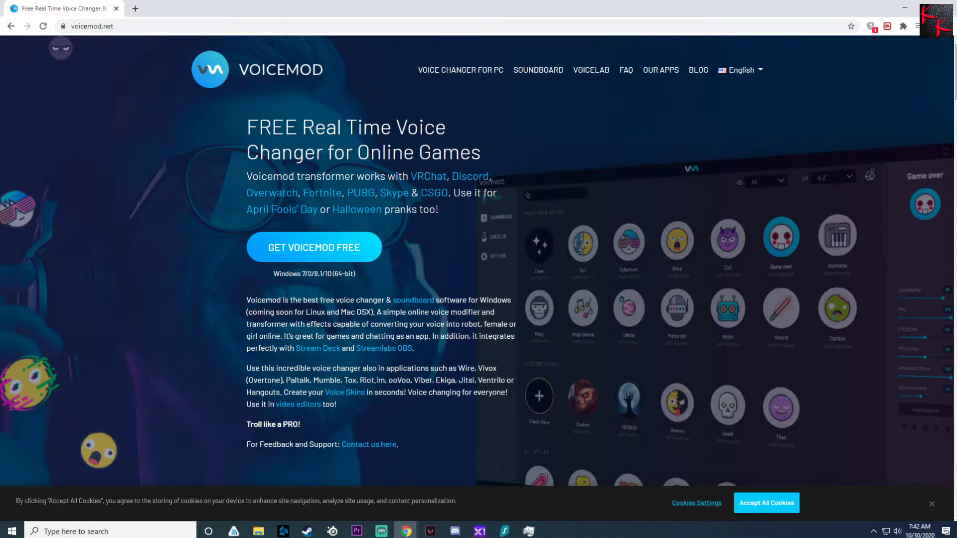
click(314, 256)
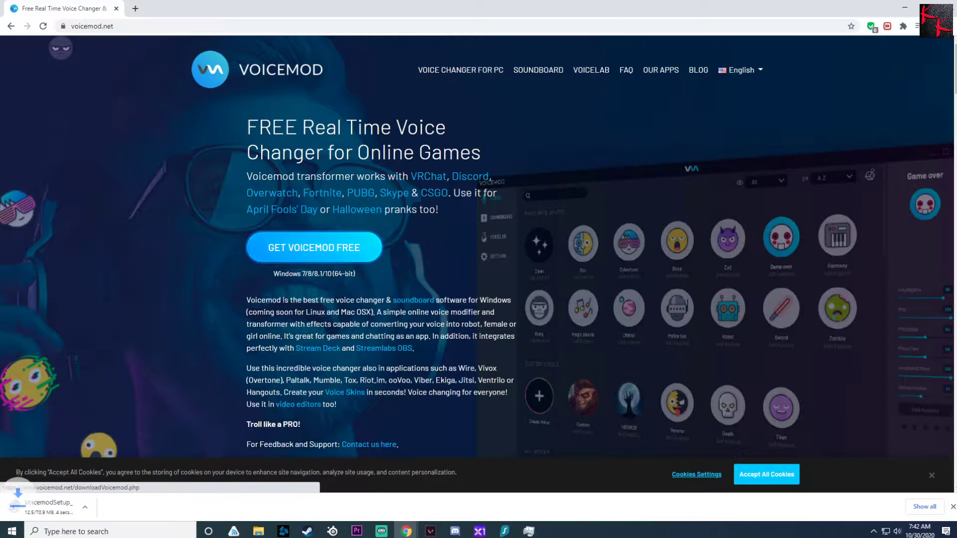
click(107, 509)
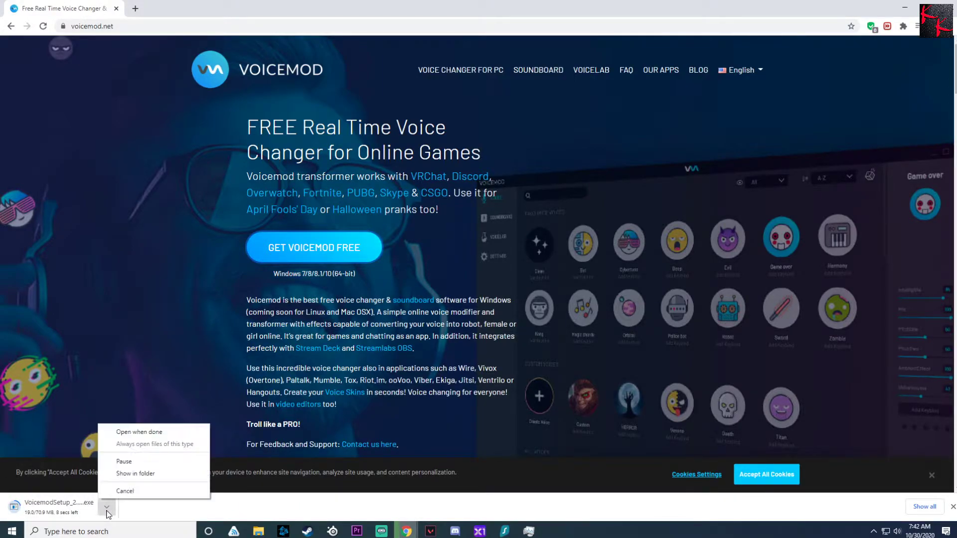
click(127, 492)
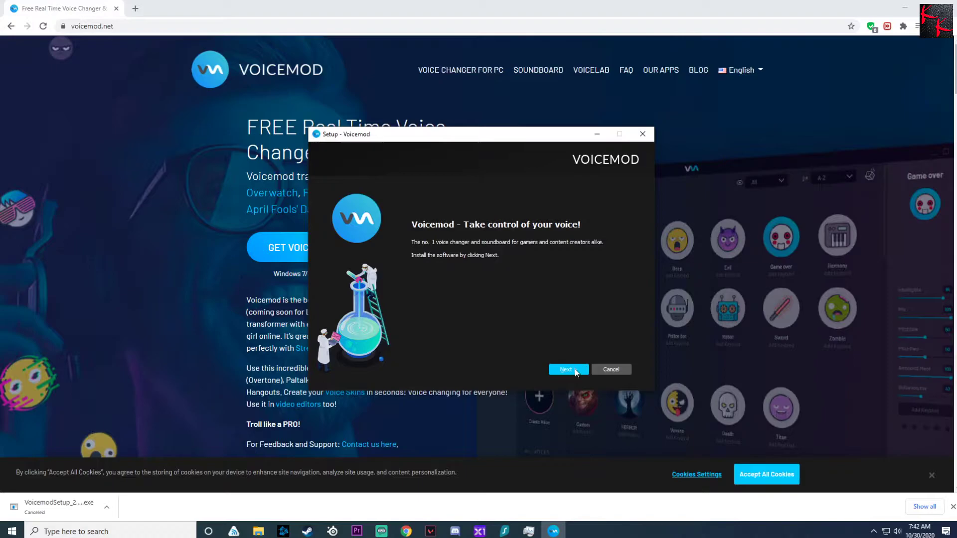
Install Voicemod with the default setup options, accepting the license agreement and choosing to restart the computer later
click(575, 368)
click(457, 306)
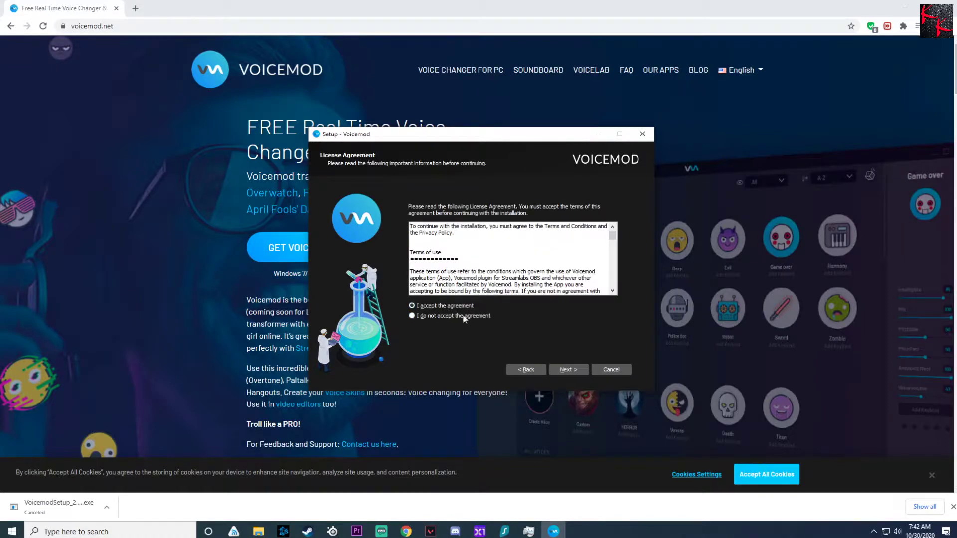
click(568, 370)
click(570, 370)
click(569, 369)
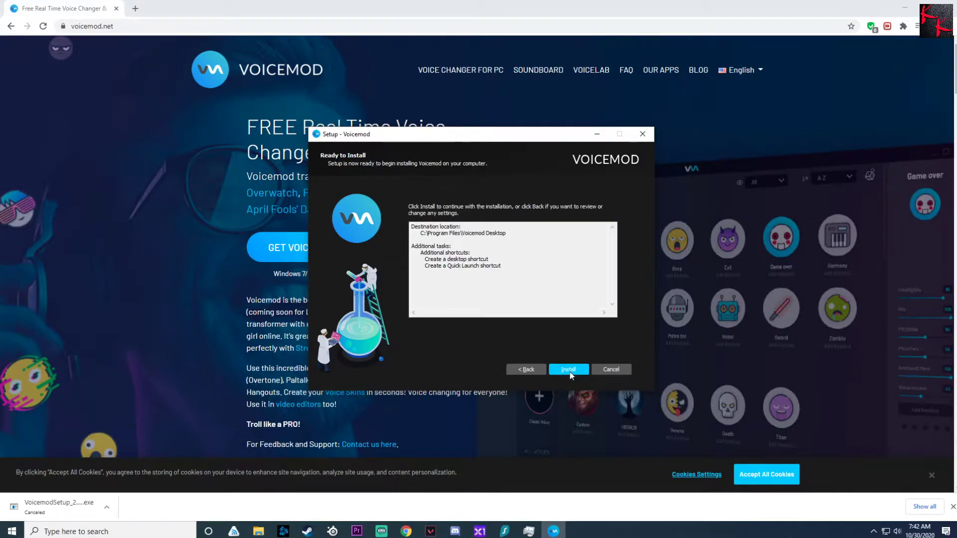
click(568, 370)
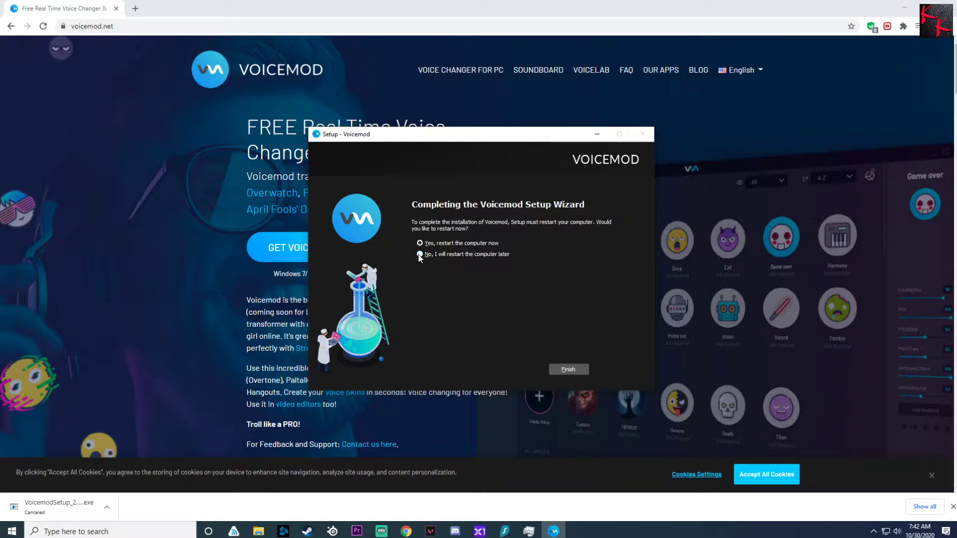
click(419, 255)
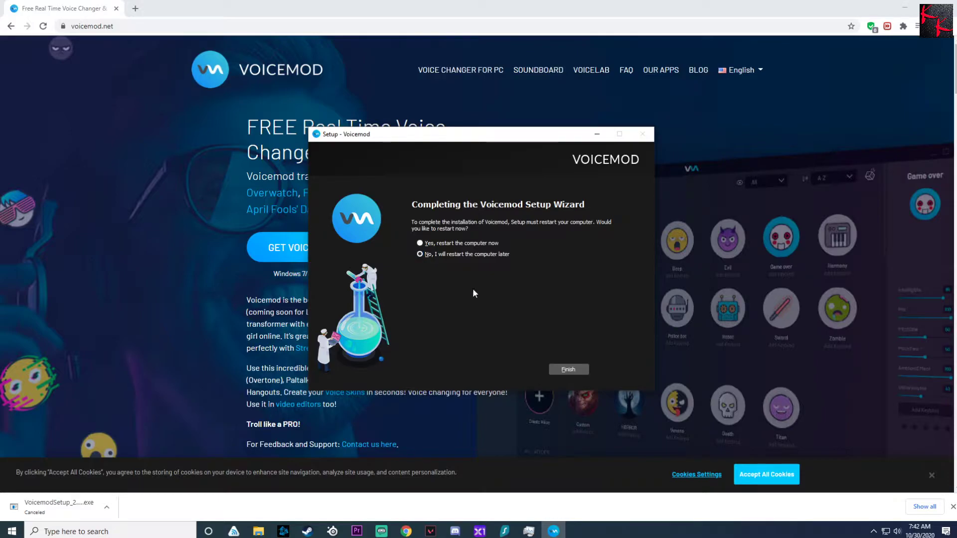
click(565, 370)
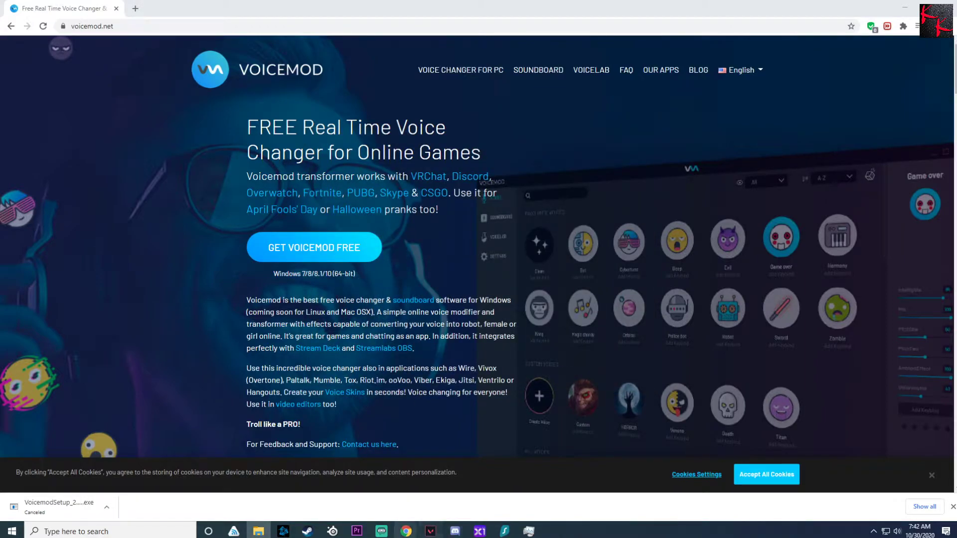
Search Windows for Voicemod and launch the app
click(55, 529)
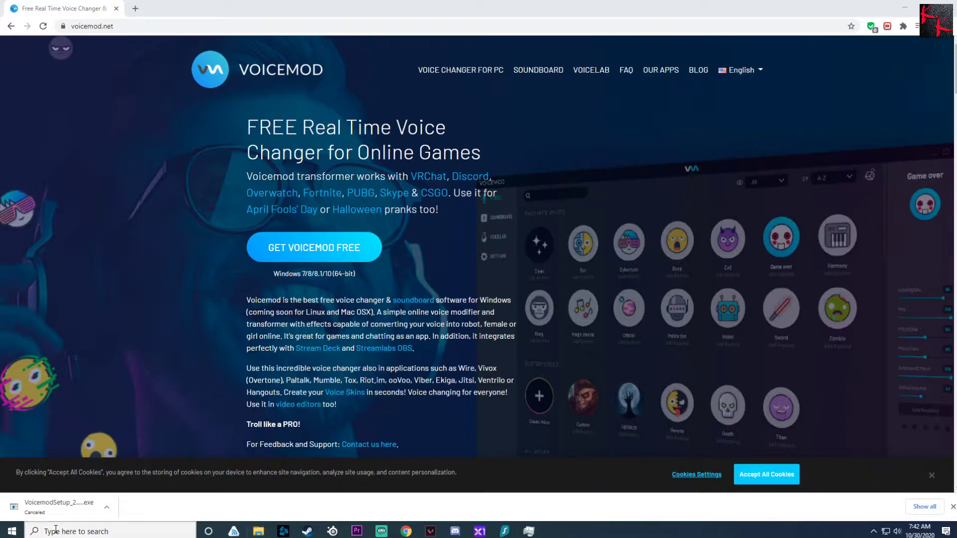
text(voi)
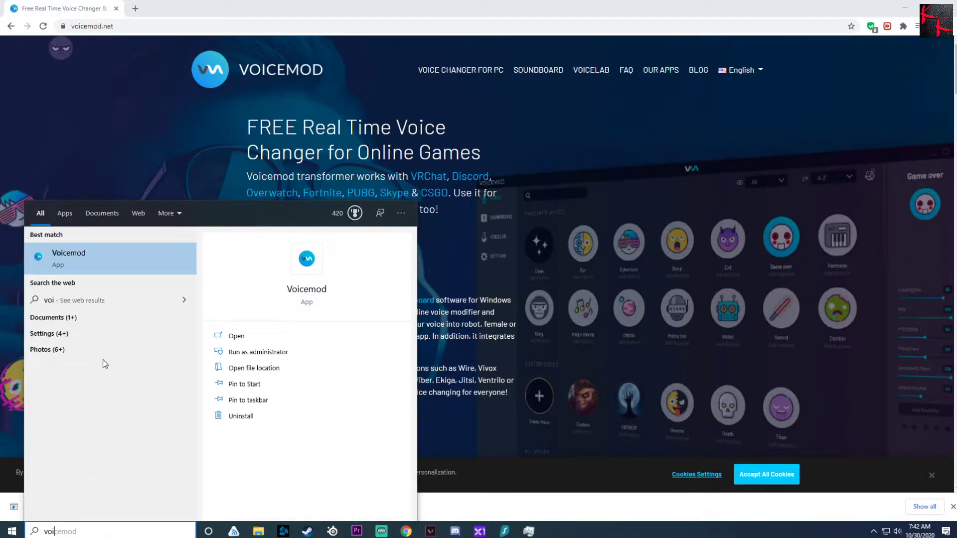
click(99, 253)
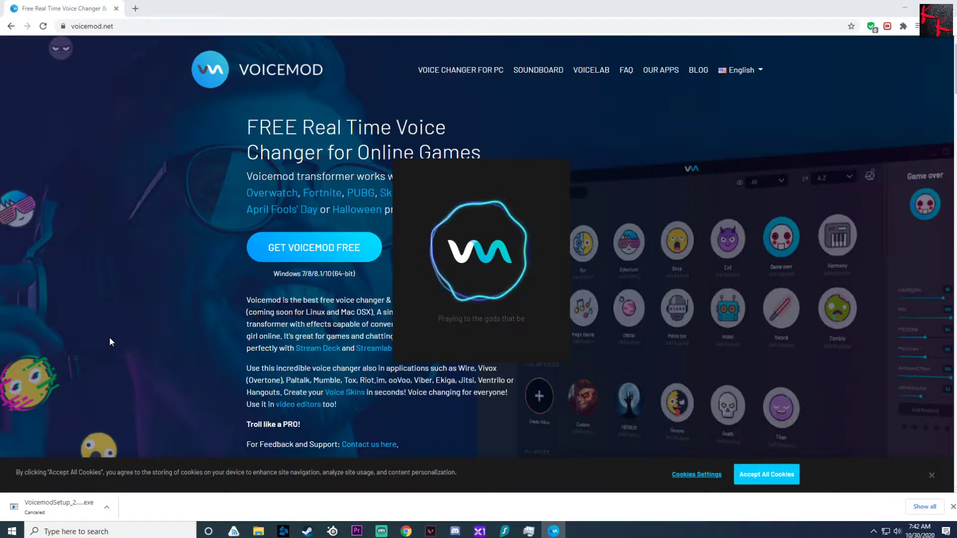
Examine the microphone source in the audio settings of the GeForce Experience overlay, and close the overlay
key(alt+z)
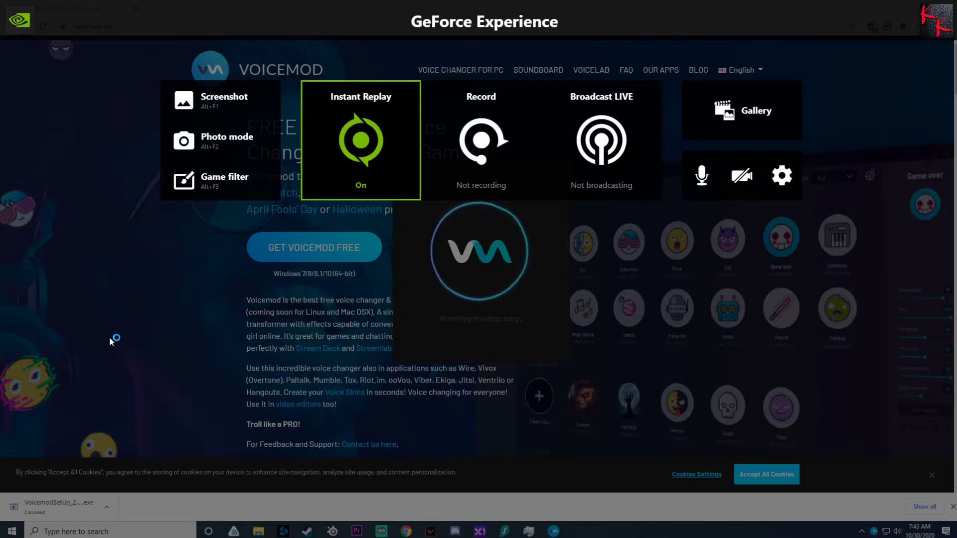
click(790, 178)
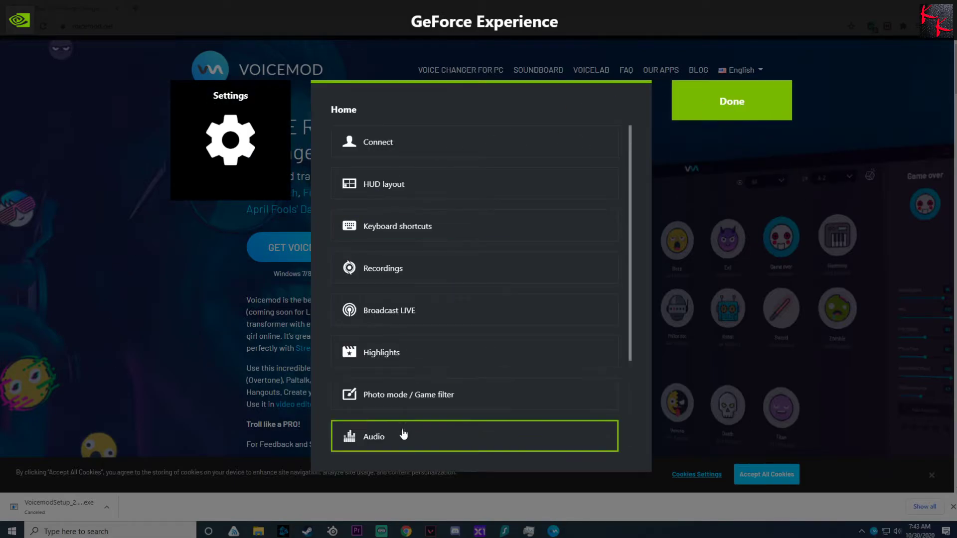
click(386, 444)
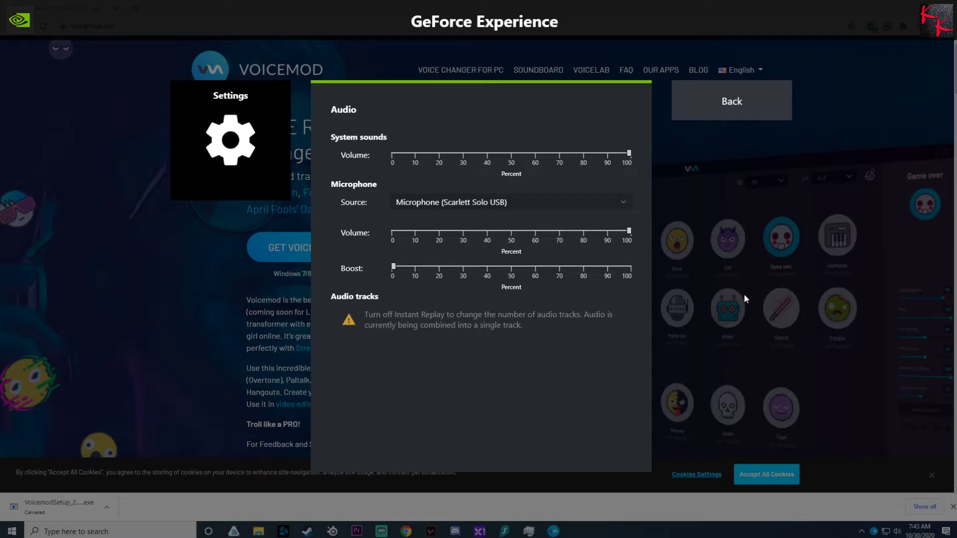
click(722, 112)
click(722, 112)
key(alt+z)
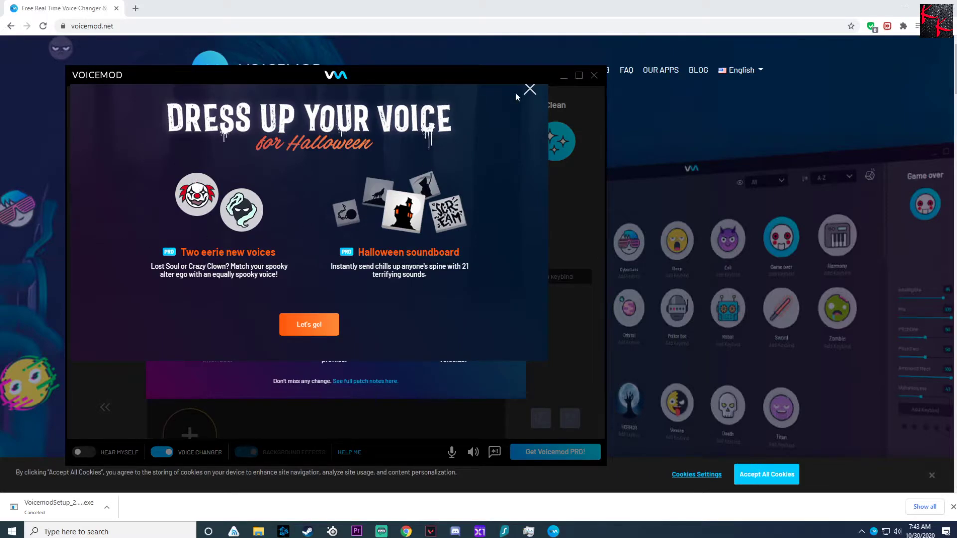
Dismiss Voicemod's pop-ups and complete its audio setup with Microphone (Scarlett Solo USB) and the Arctis Pro headphones
click(531, 90)
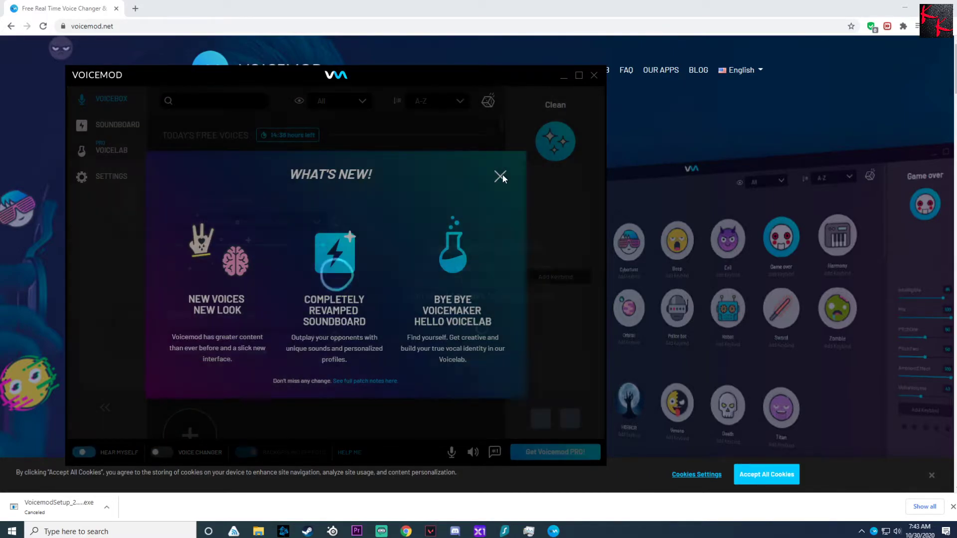
click(503, 174)
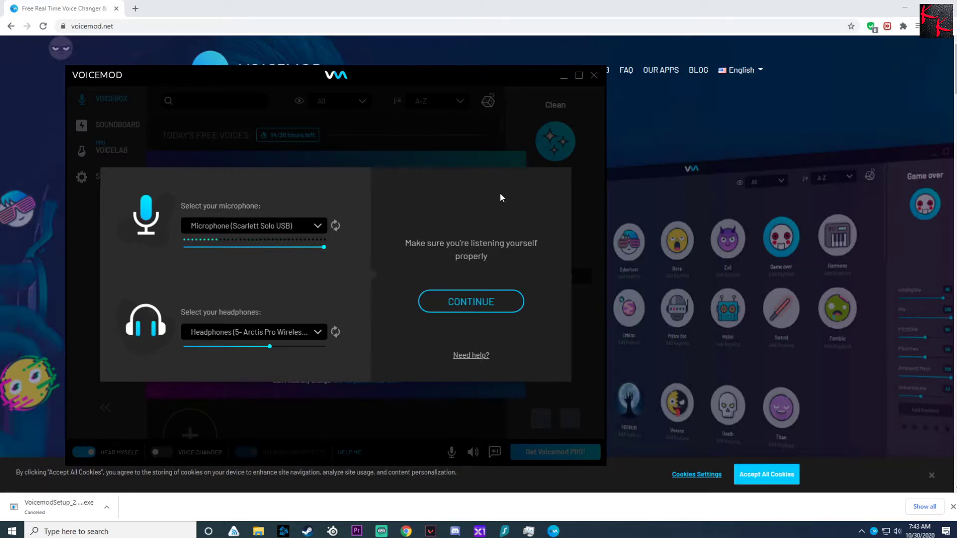
click(482, 304)
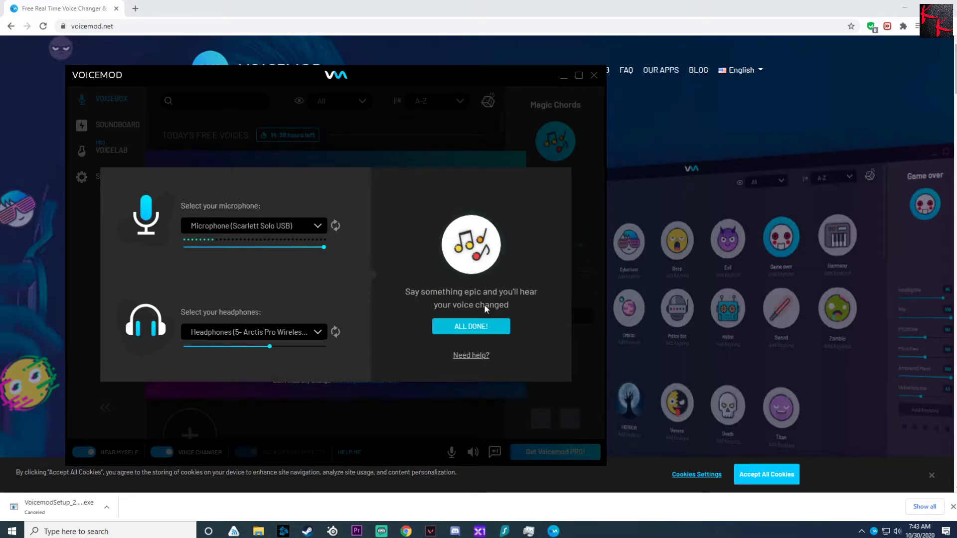
click(484, 329)
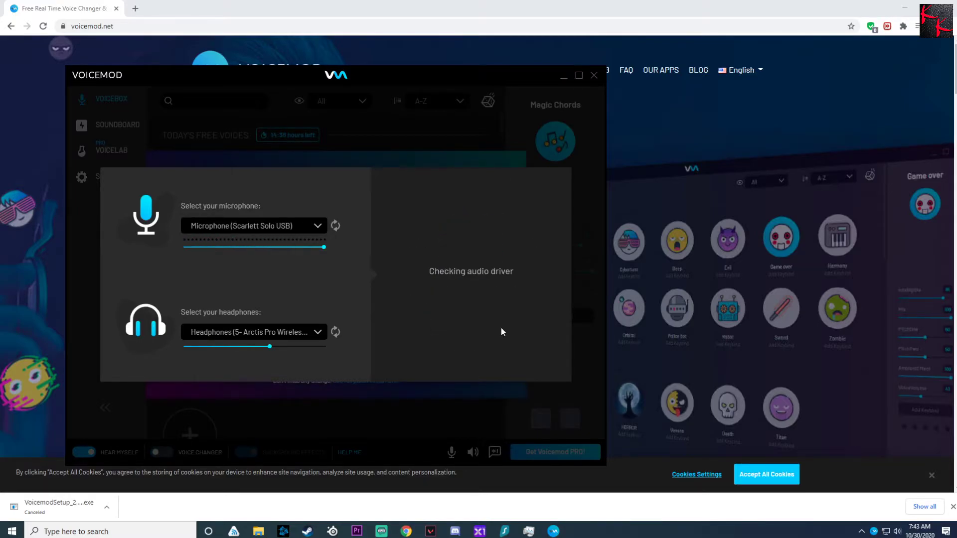
click(413, 157)
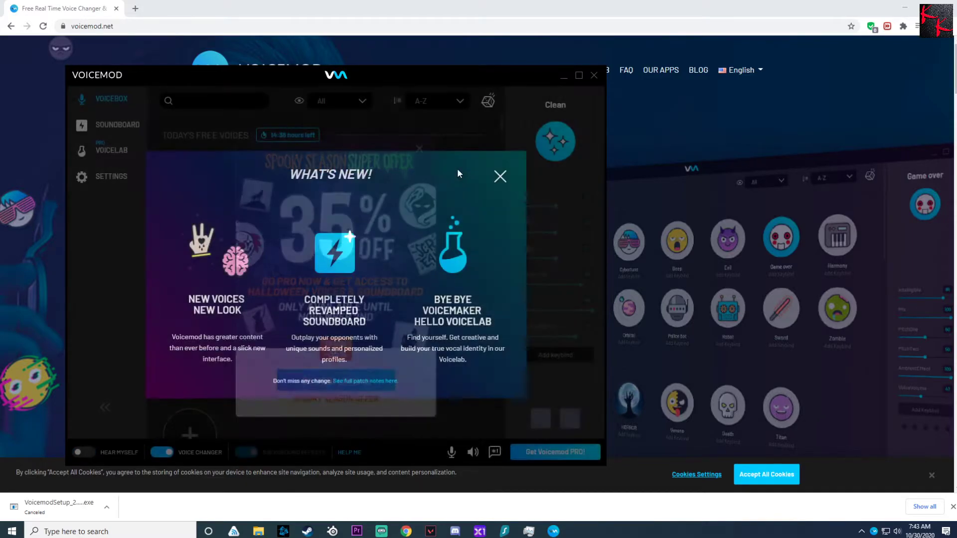
click(499, 177)
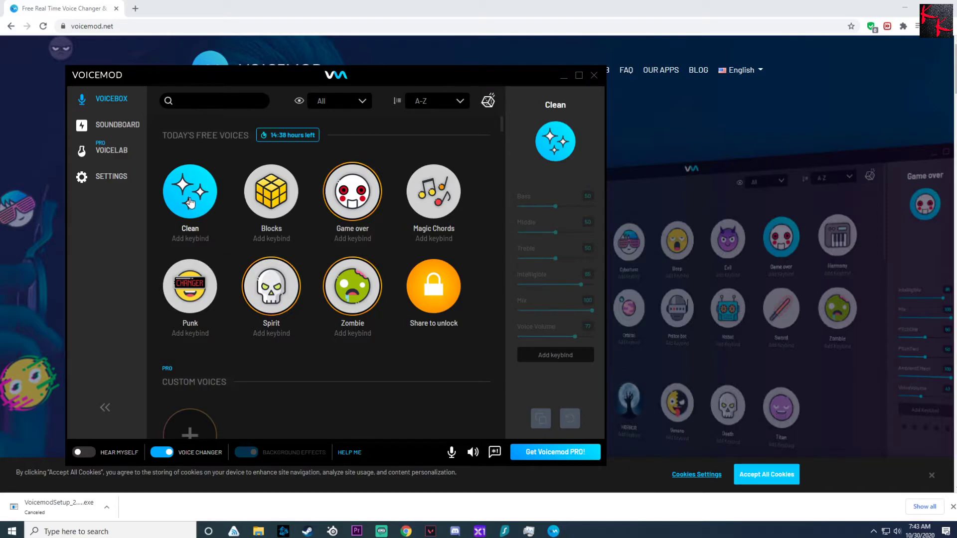
Try the Hear Myself and Voice Changer switches, ending with Hear Myself off and Voice Changer on
click(161, 453)
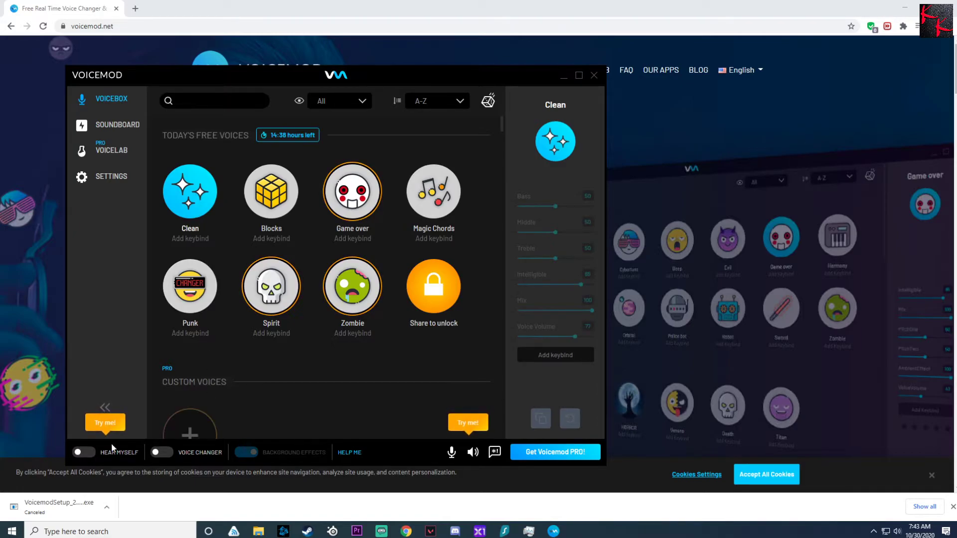
click(87, 454)
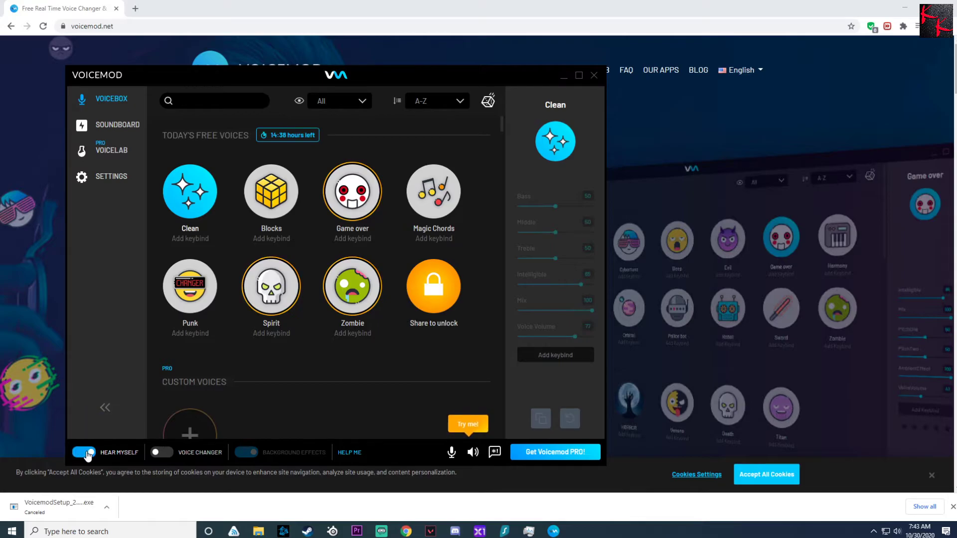
click(161, 453)
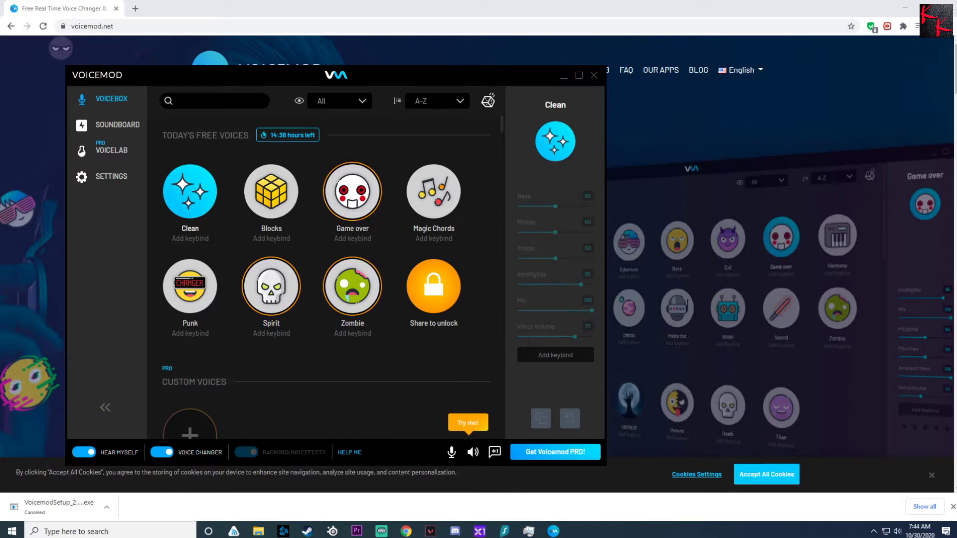
click(85, 452)
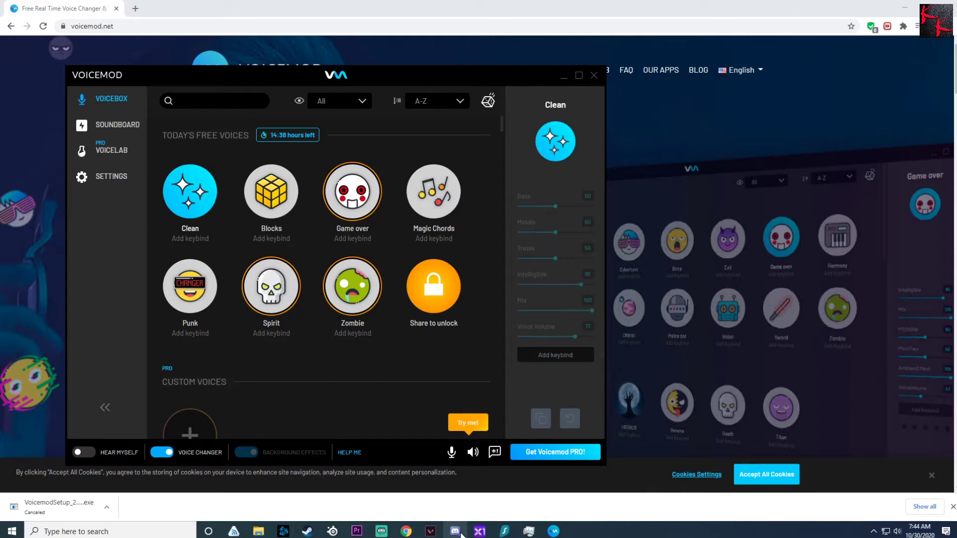
Set the GeForce Experience microphone source to Microphone (Voicemod Virtual Audio Device (WDM)), and close the overlay
mouse_move(461, 532)
key(alt+z)
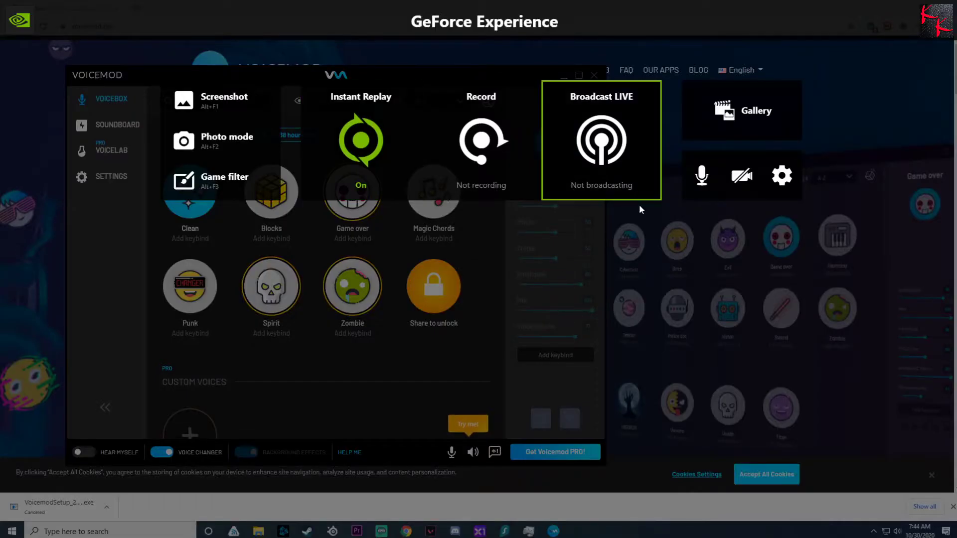
click(782, 184)
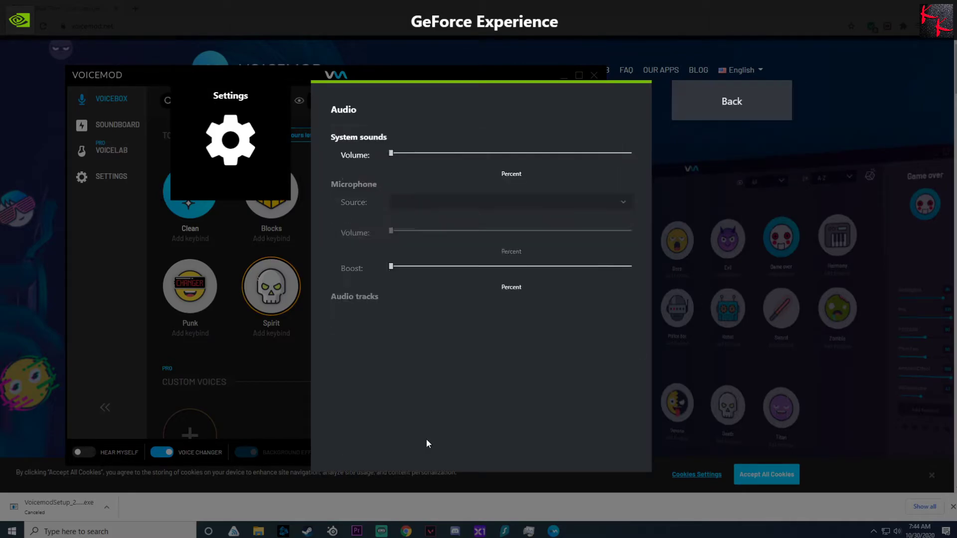
click(527, 202)
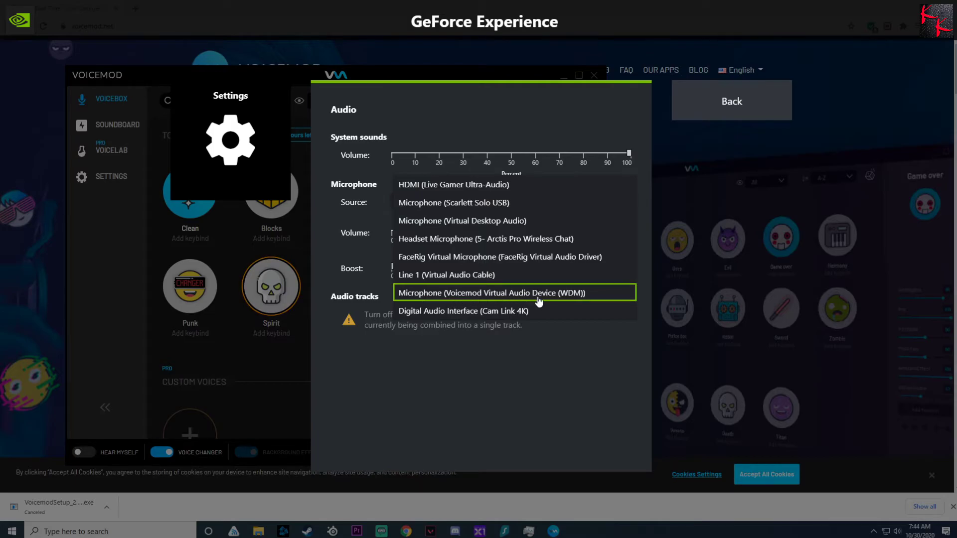
click(556, 295)
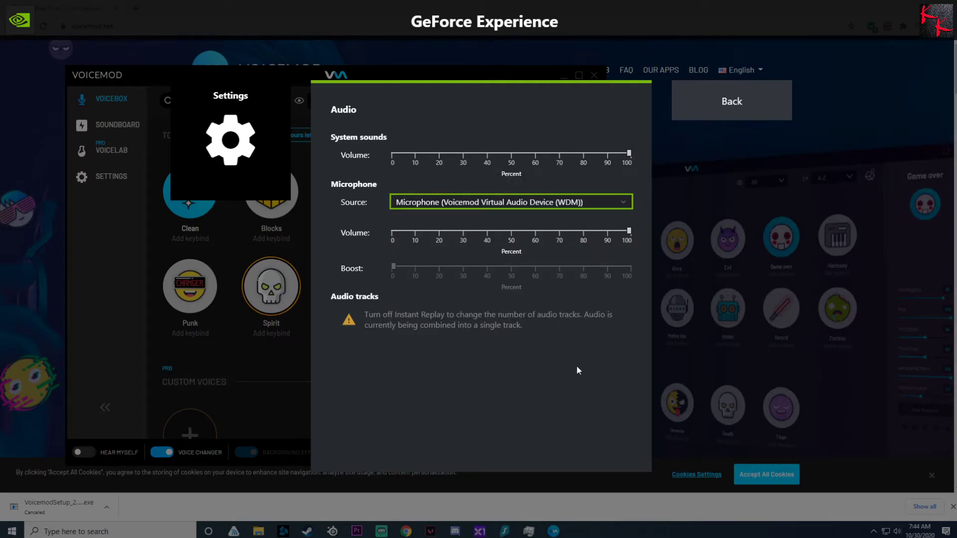
click(731, 104)
click(721, 106)
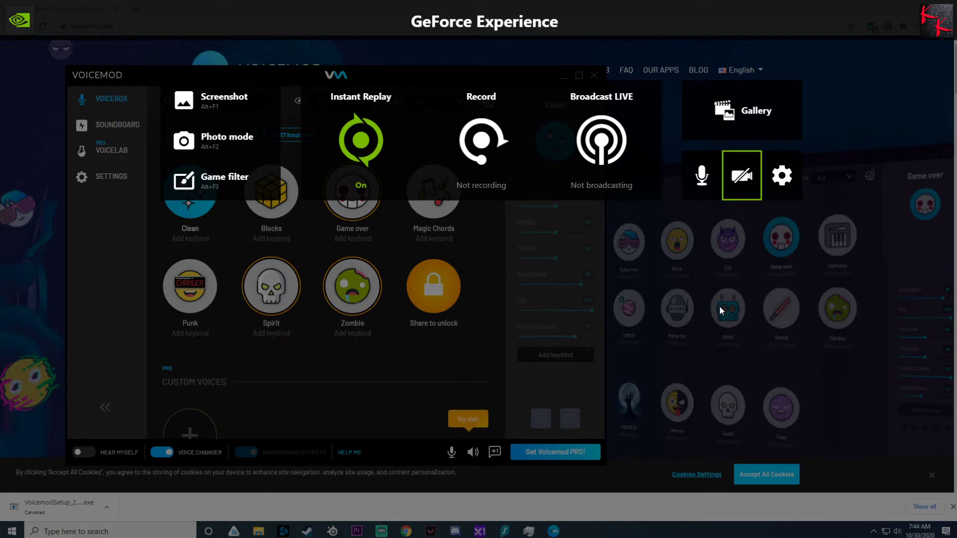
key(alt+z)
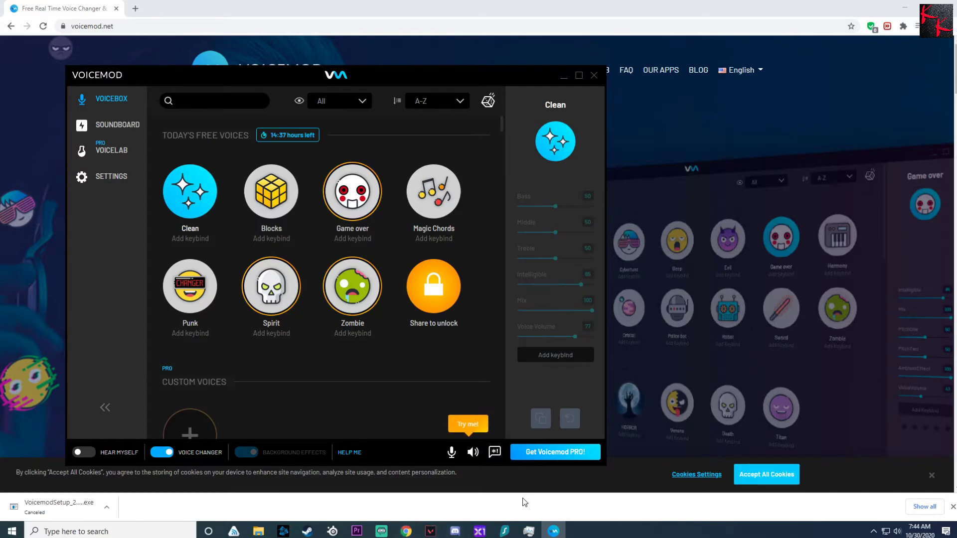
Choose Microphone (Voicemod Virtual Audio Device (WDM)) as the input device in the Windows sound settings, and minimize the Voicemod window
click(166, 531)
text(sou)
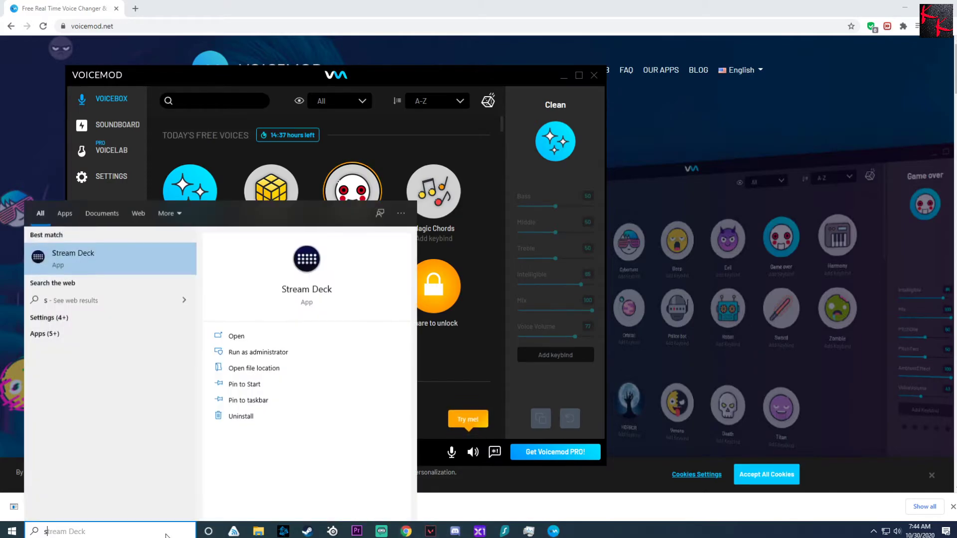
click(100, 249)
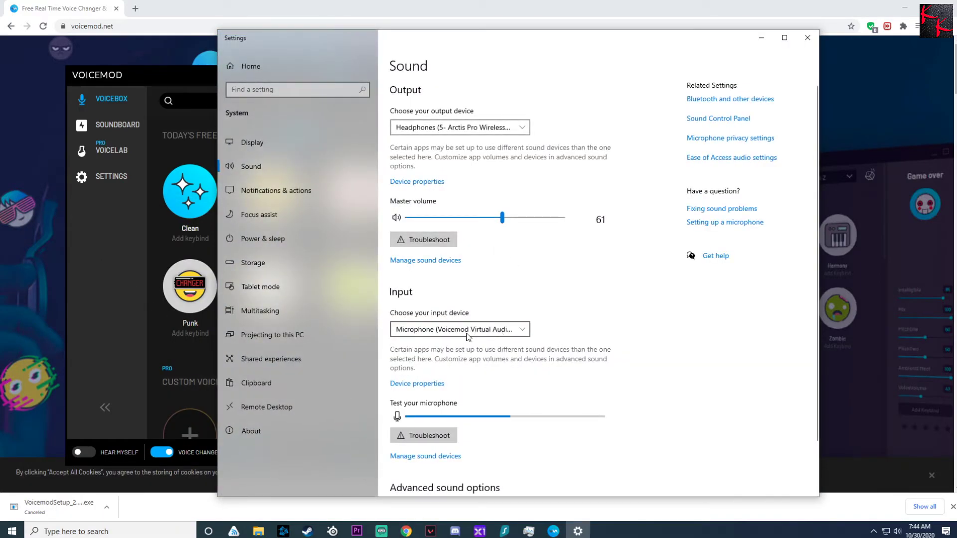
click(456, 329)
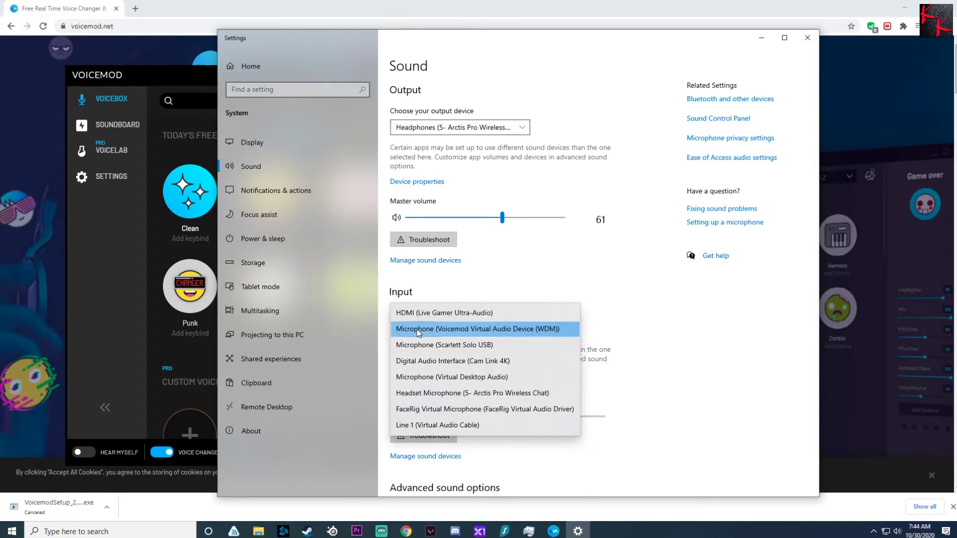
click(416, 329)
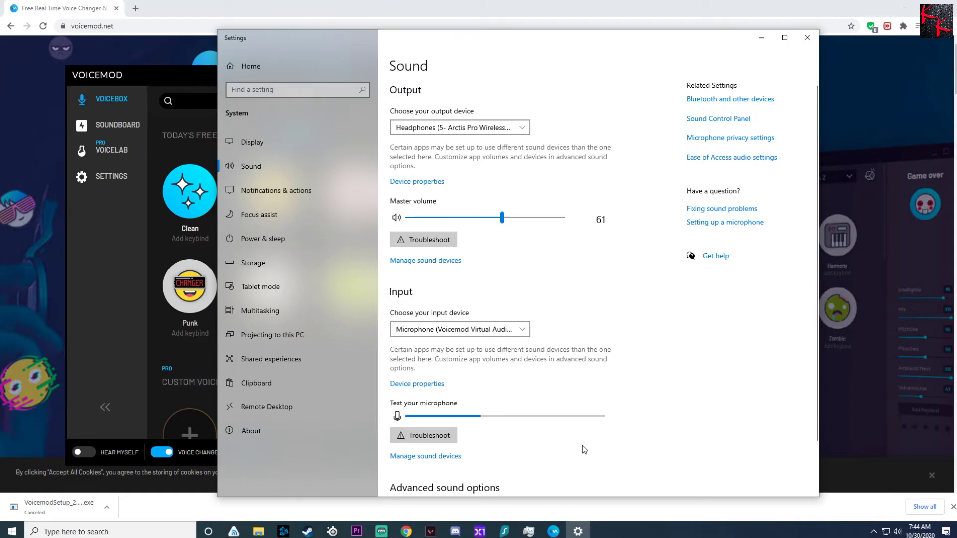
click(553, 531)
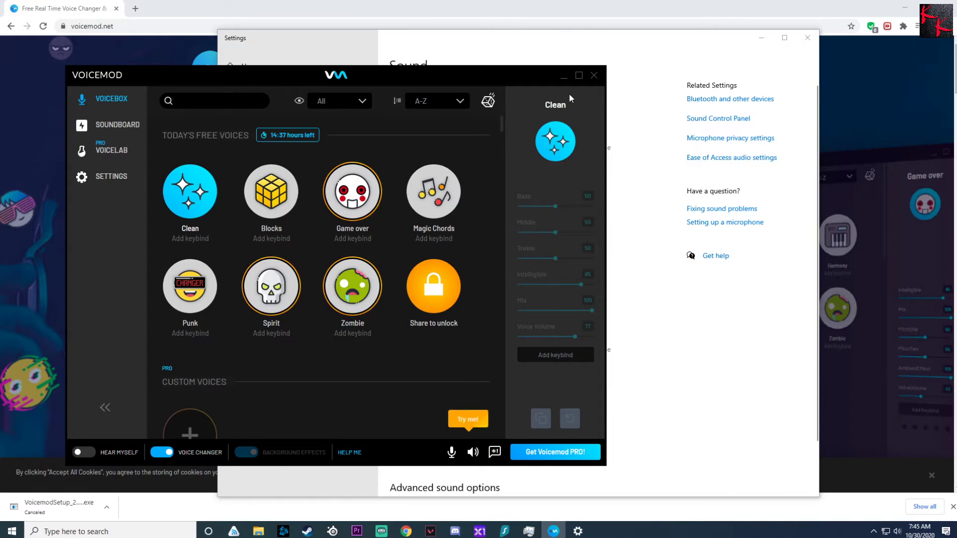
click(563, 78)
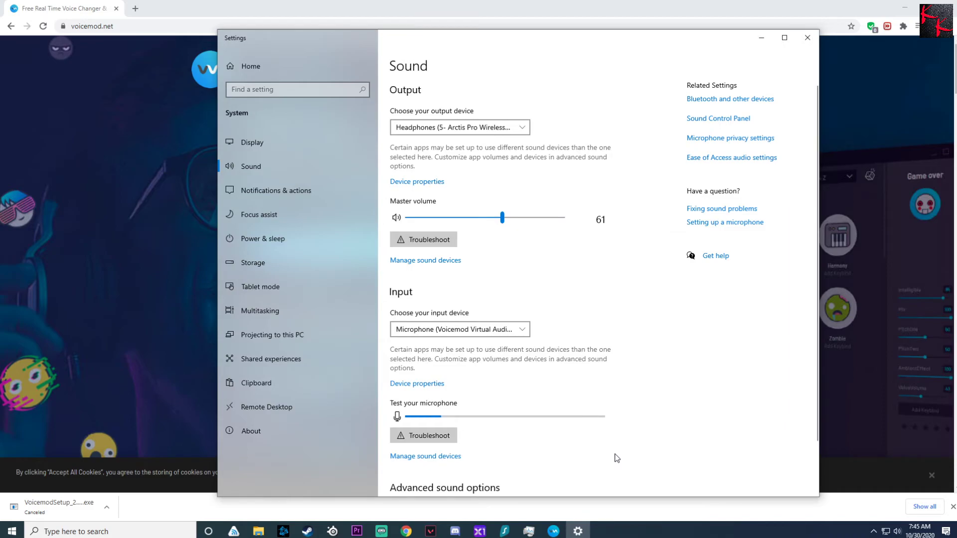
Switch to Streamlabs OBS, examine the device options in the properties of the Microphone (Scarlett 2i2 USB) mixer source, and cancel
click(382, 533)
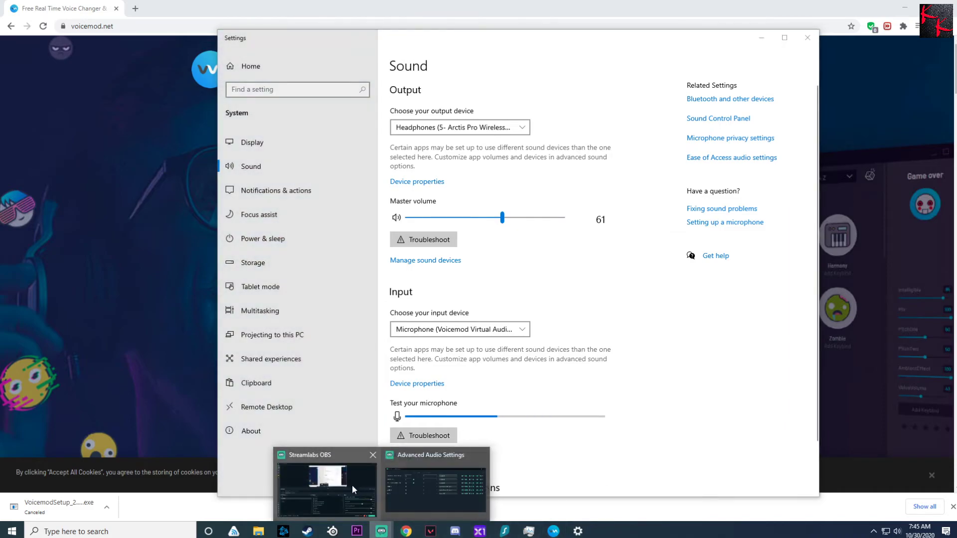
click(362, 476)
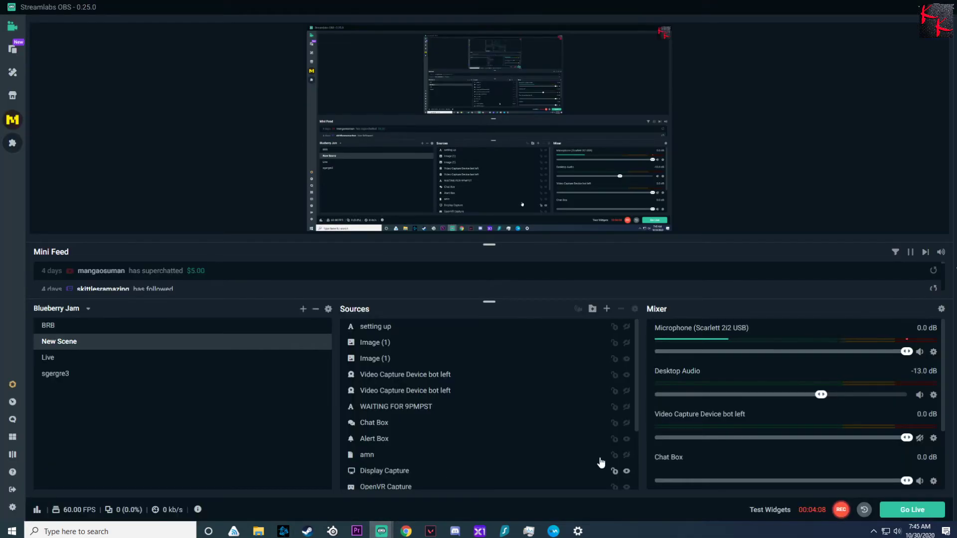
right_click(935, 354)
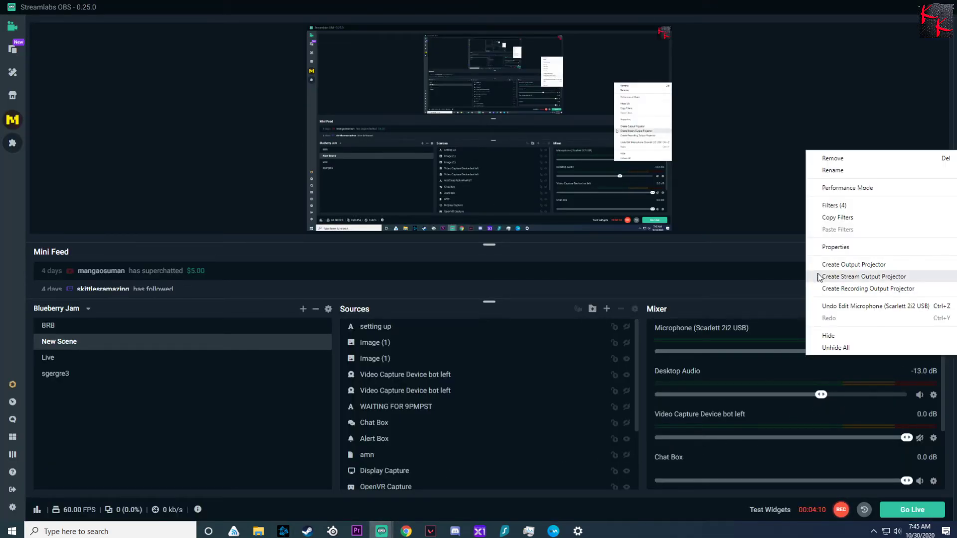
click(861, 247)
click(574, 244)
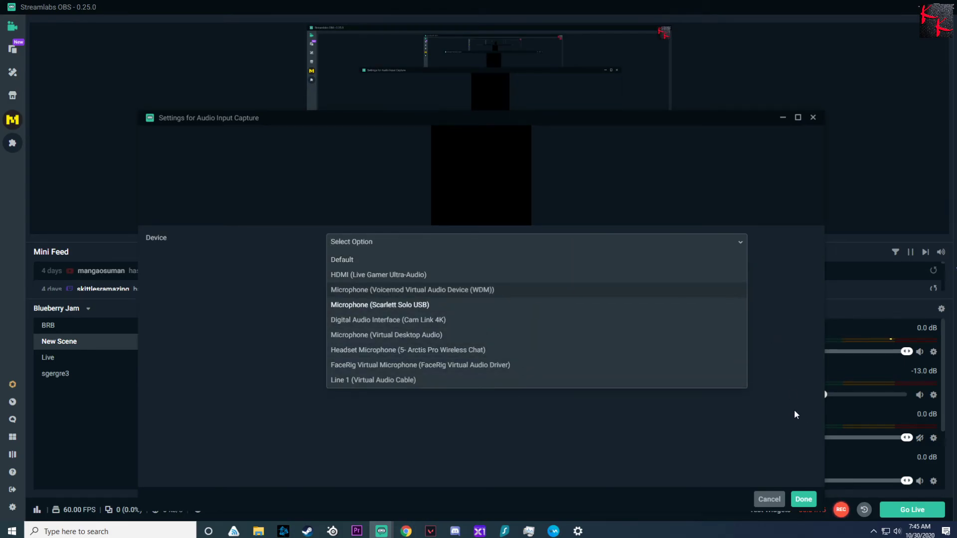
click(785, 493)
click(779, 500)
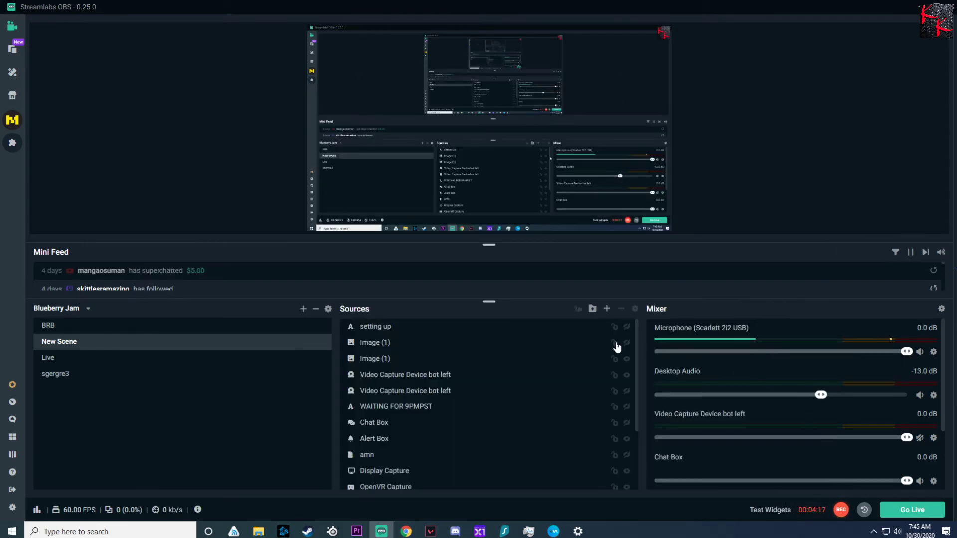
click(604, 309)
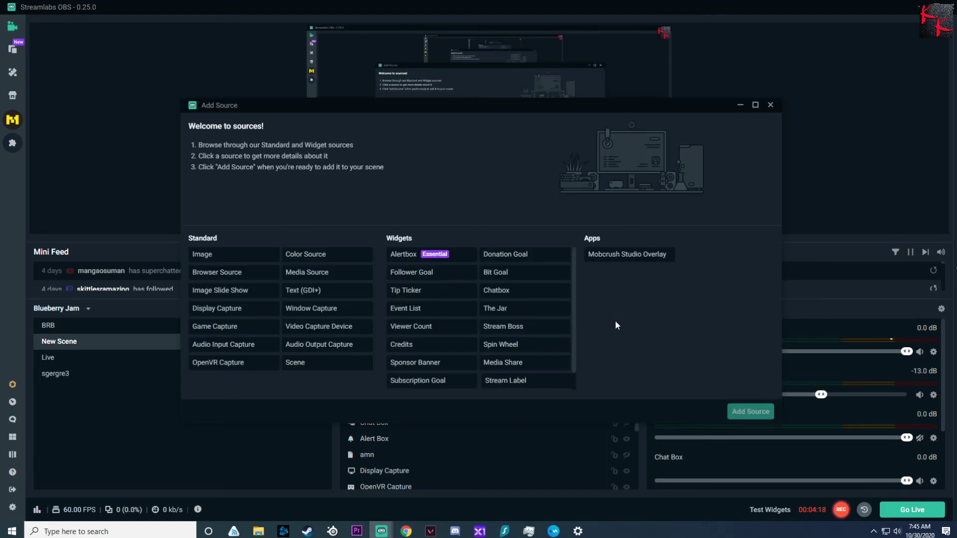
click(252, 352)
click(750, 411)
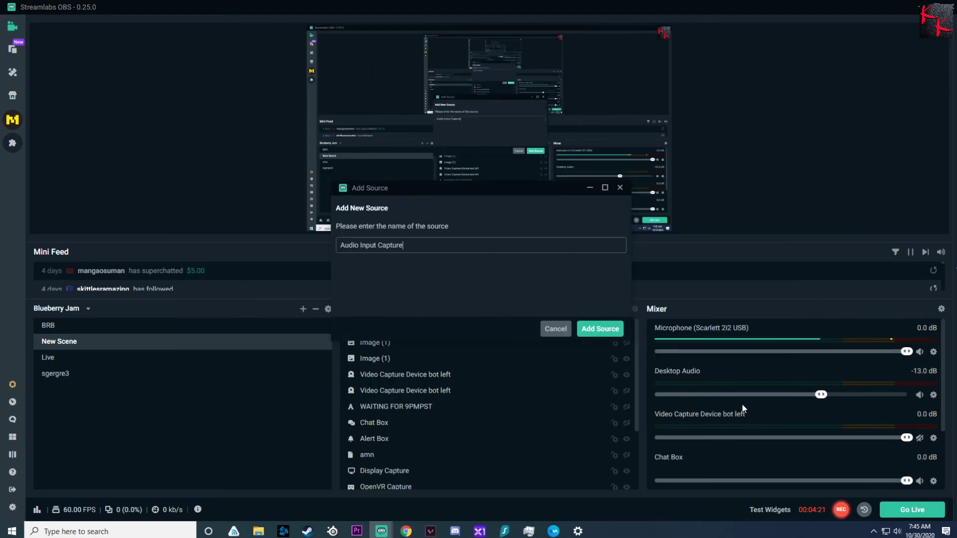
click(548, 329)
Set the device of the Microphone (Scarlett 2i2 USB) mixer source to Microphone (Voicemod Virtual Audio Device (WDM))
click(933, 351)
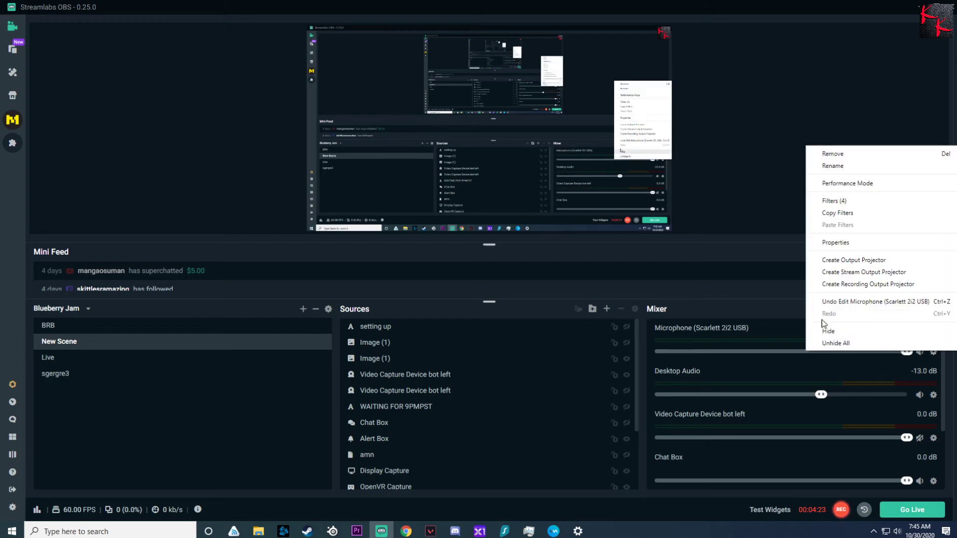
click(849, 244)
click(593, 195)
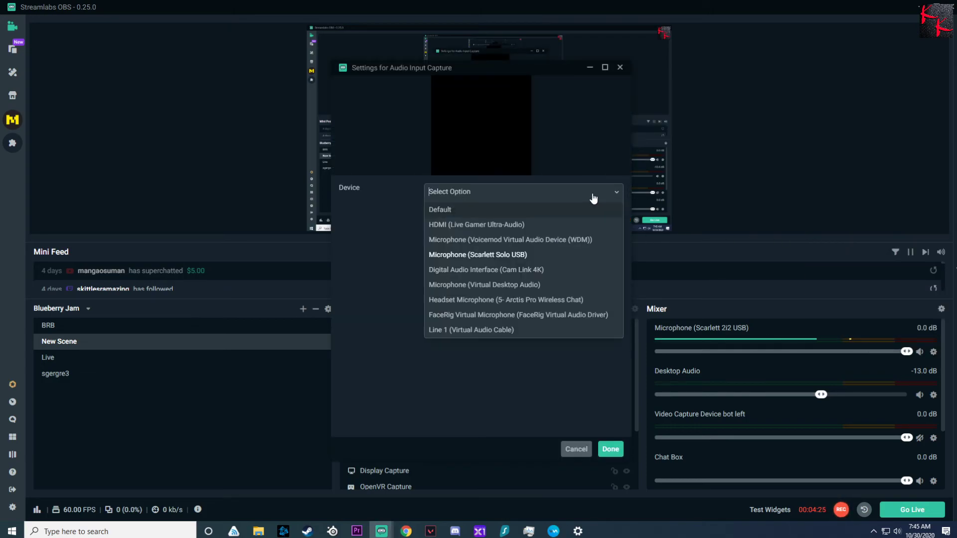
click(552, 243)
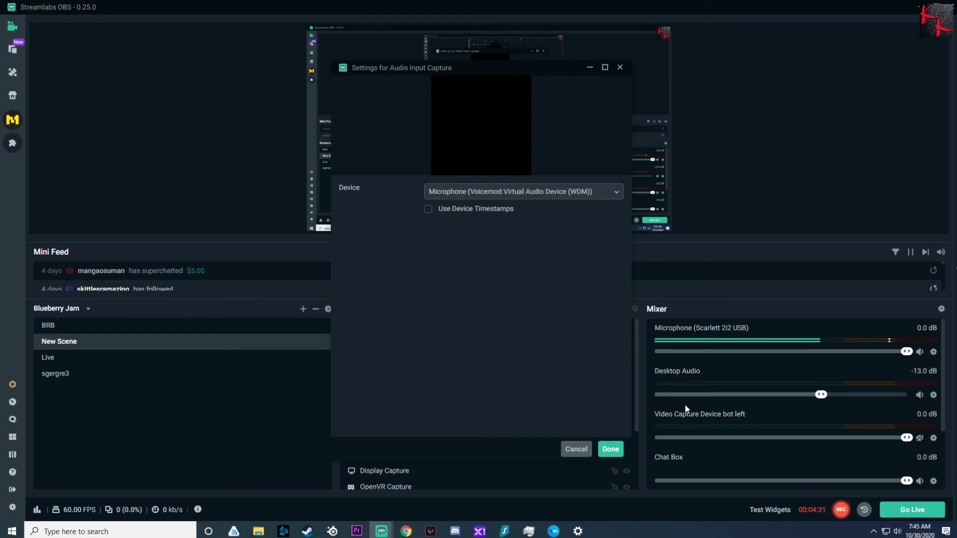
click(614, 452)
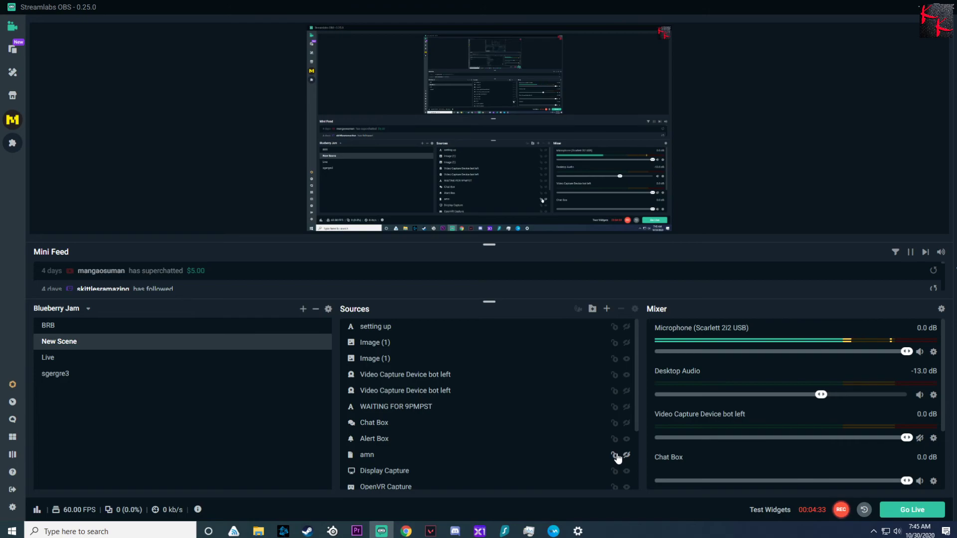